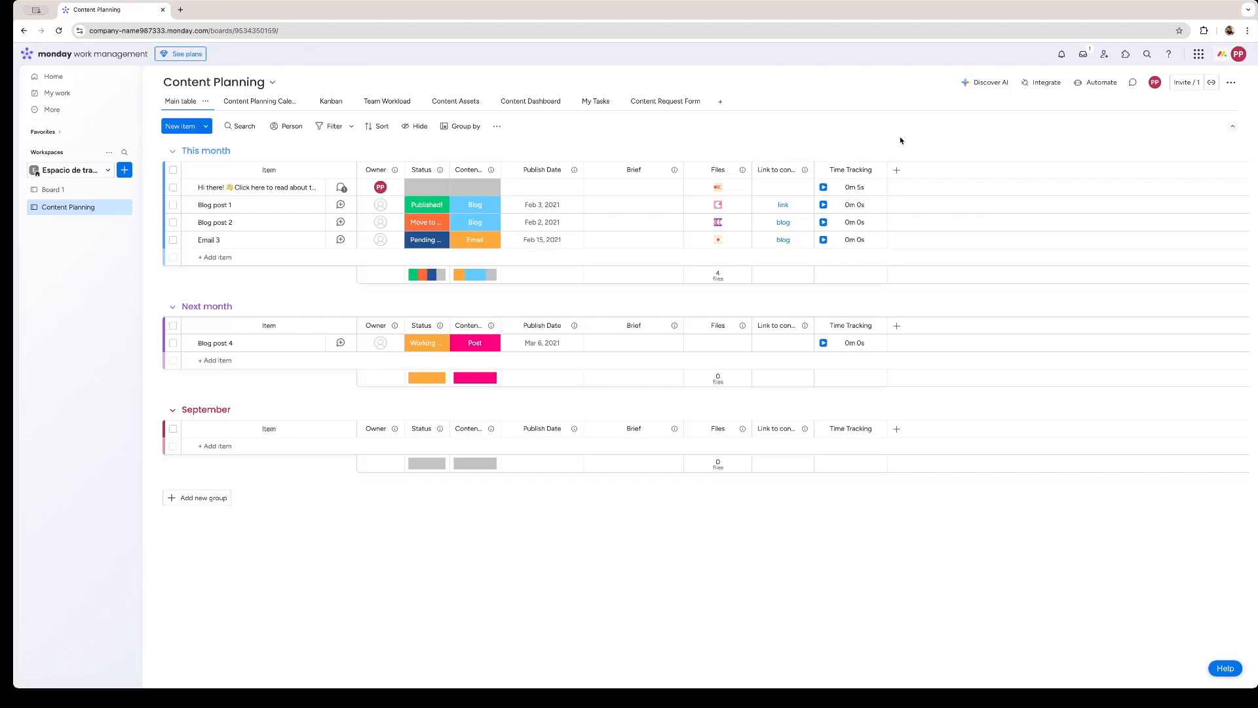
Add a Timeline column to the board and set the first item's timeline from July 7 to August 7, 2025.
click(896, 171)
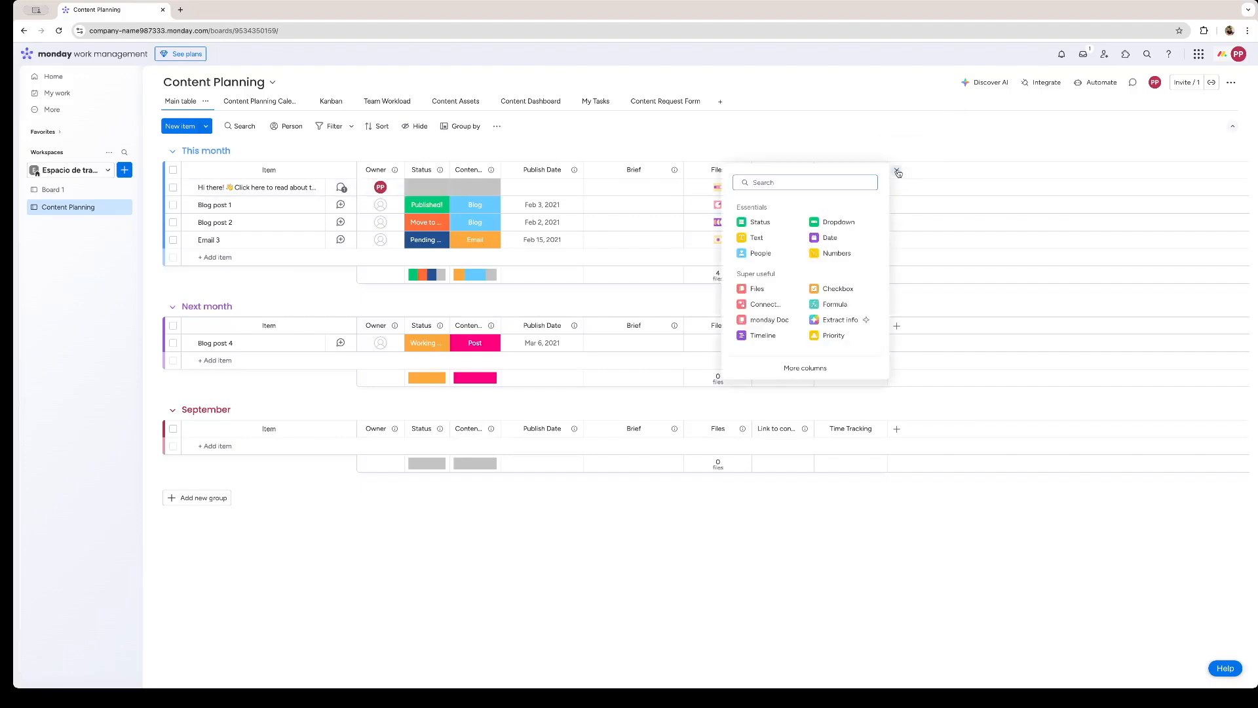
click(763, 336)
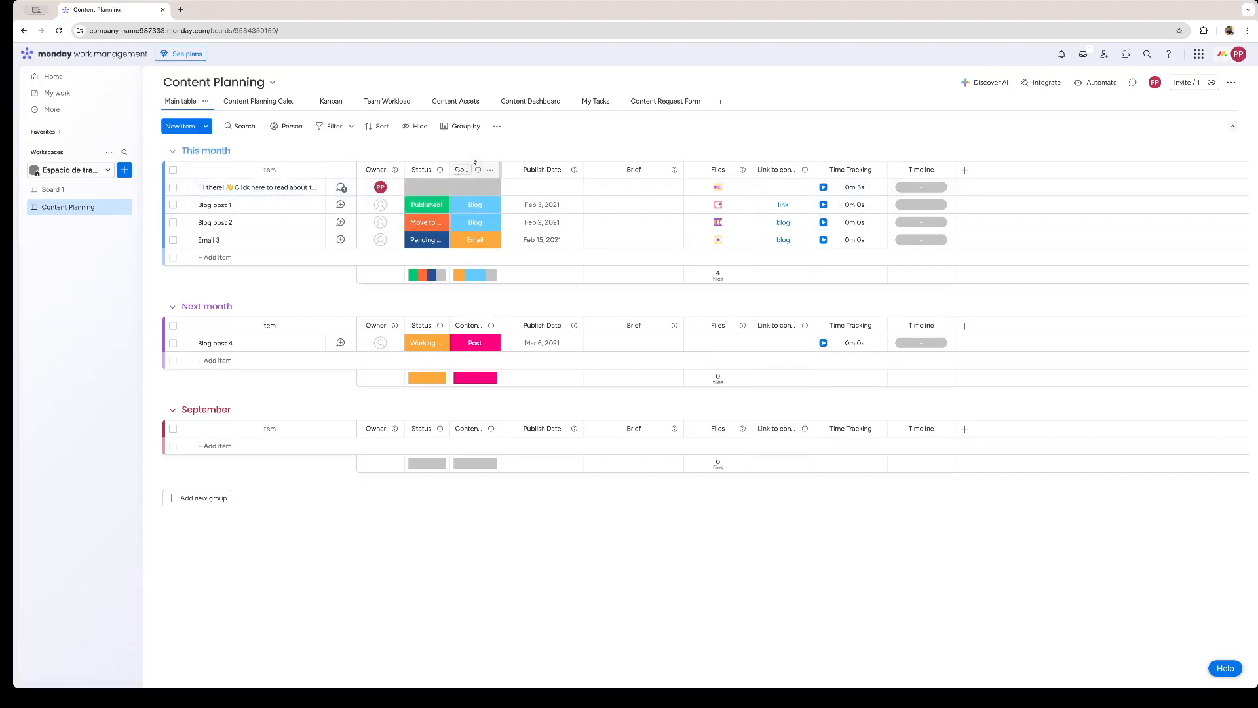
click(923, 188)
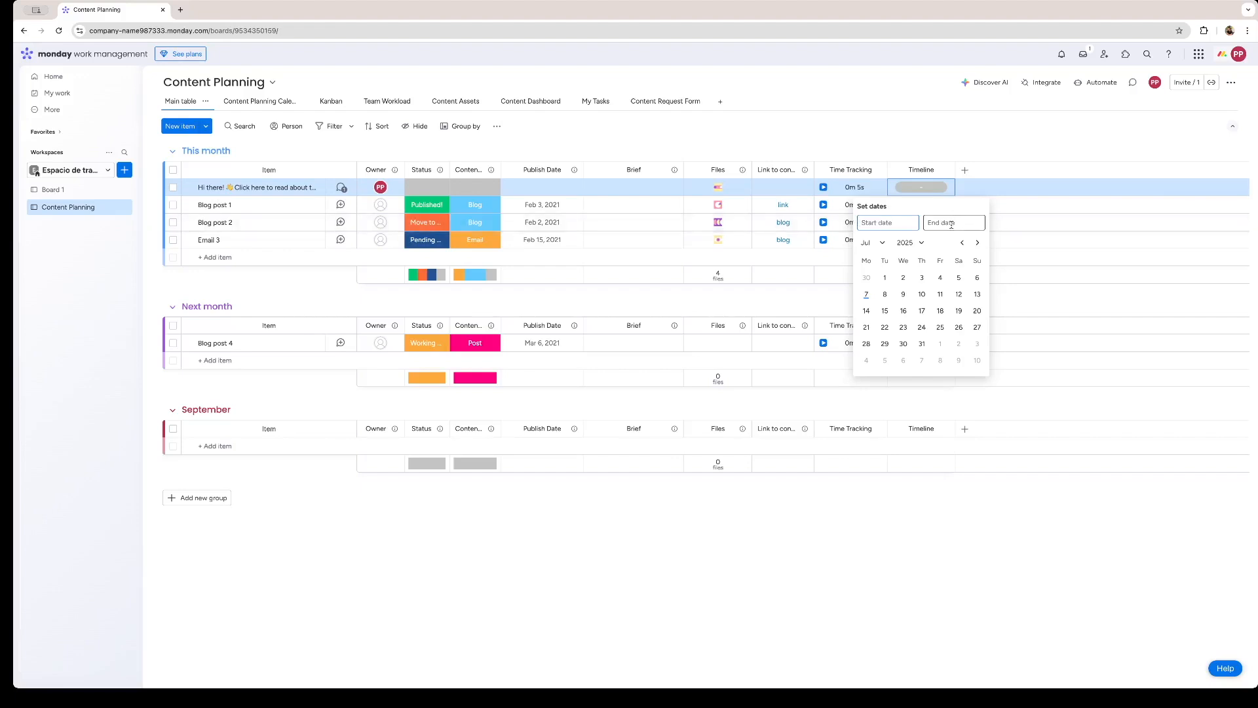
click(865, 296)
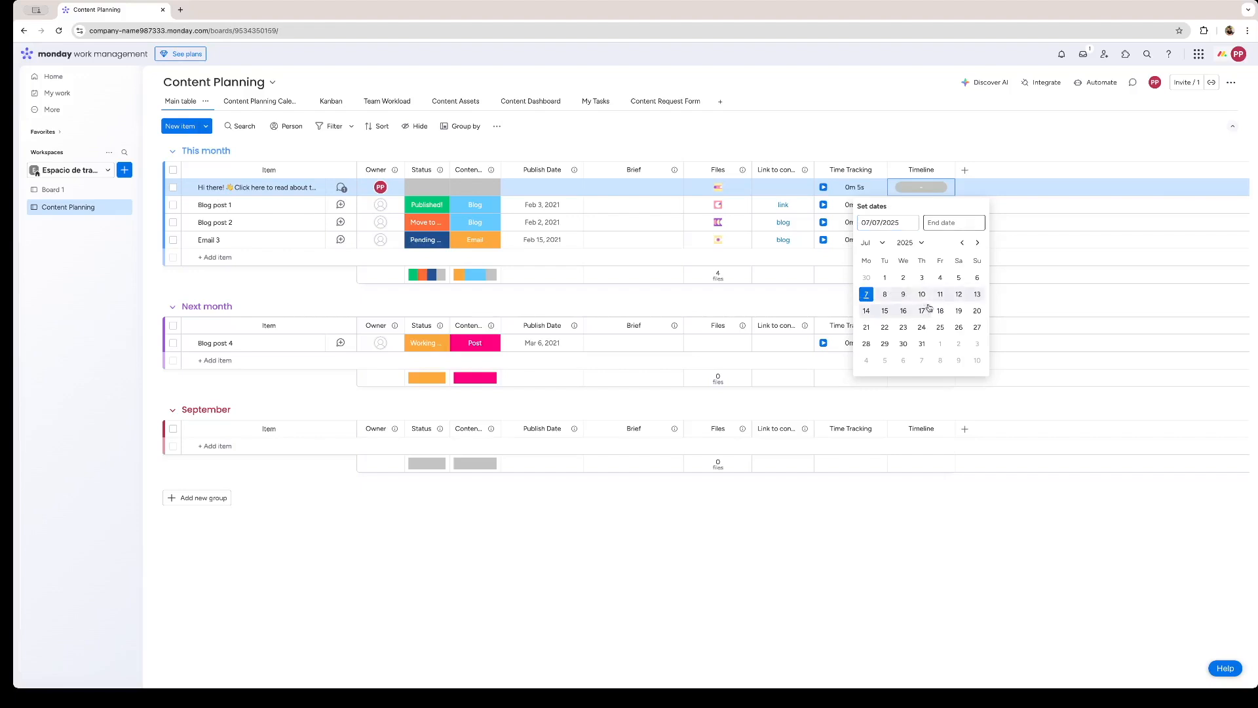
click(977, 243)
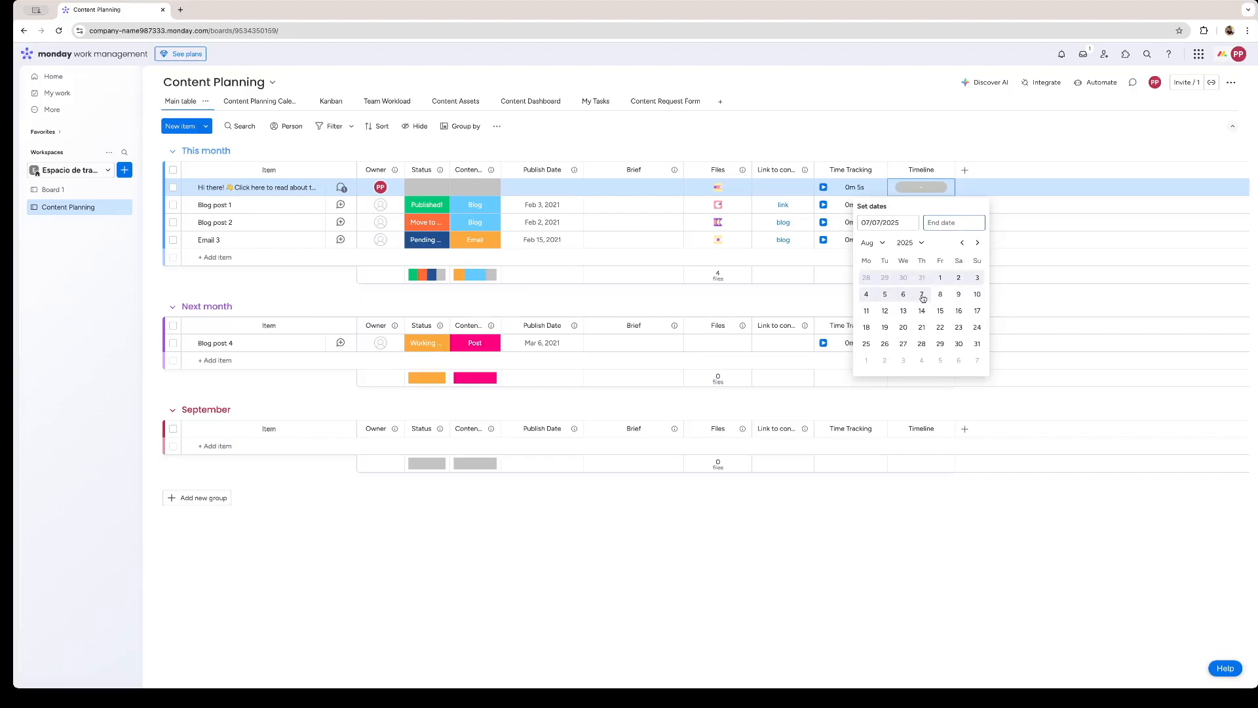
click(923, 298)
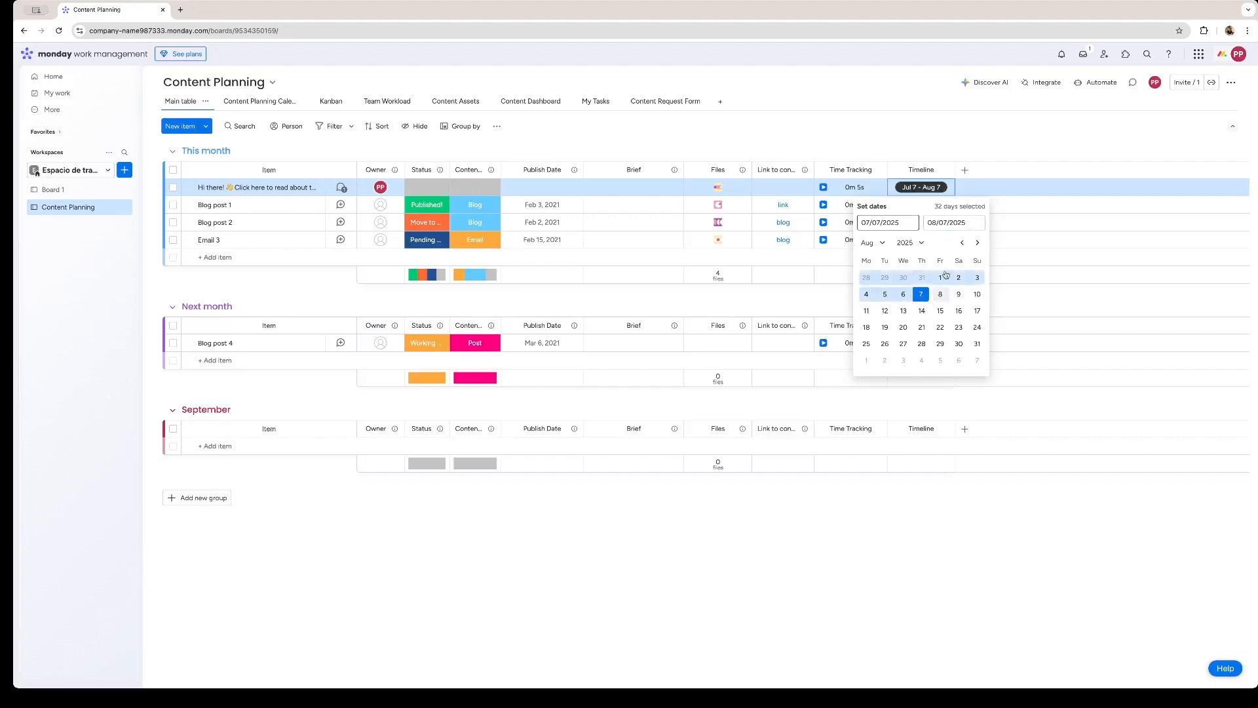
click(977, 150)
Set the timeline of Blog post 1 from July 9 to July 11, 2025.
click(923, 205)
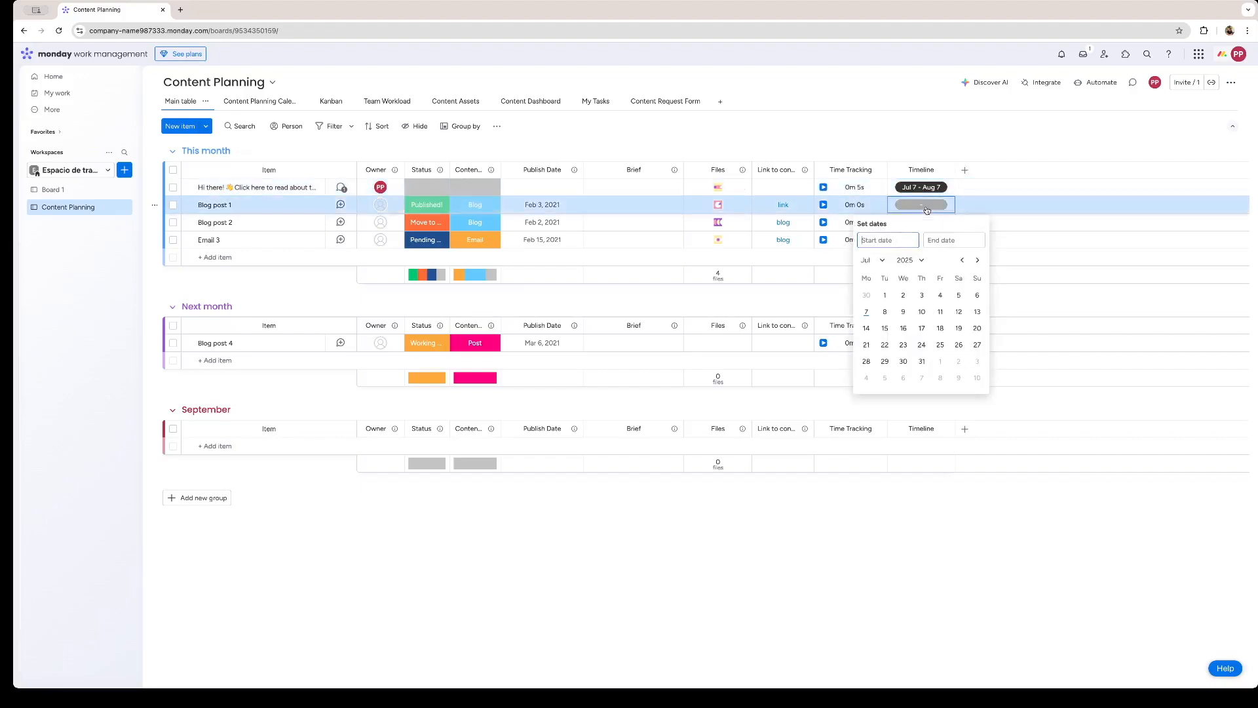
click(904, 311)
click(939, 311)
click(974, 201)
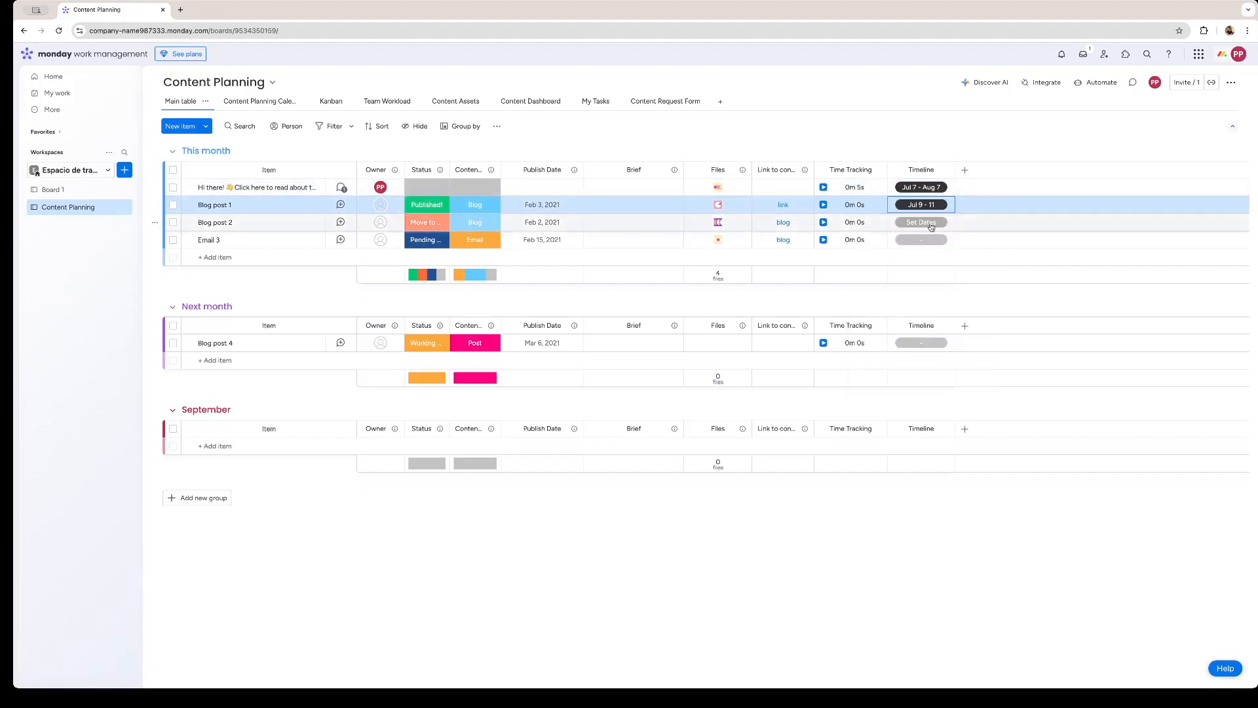
Set the timelines of Blog post 2 to July 15–25, 2025 and Email 3 to July 22–25, 2025.
click(929, 224)
click(885, 346)
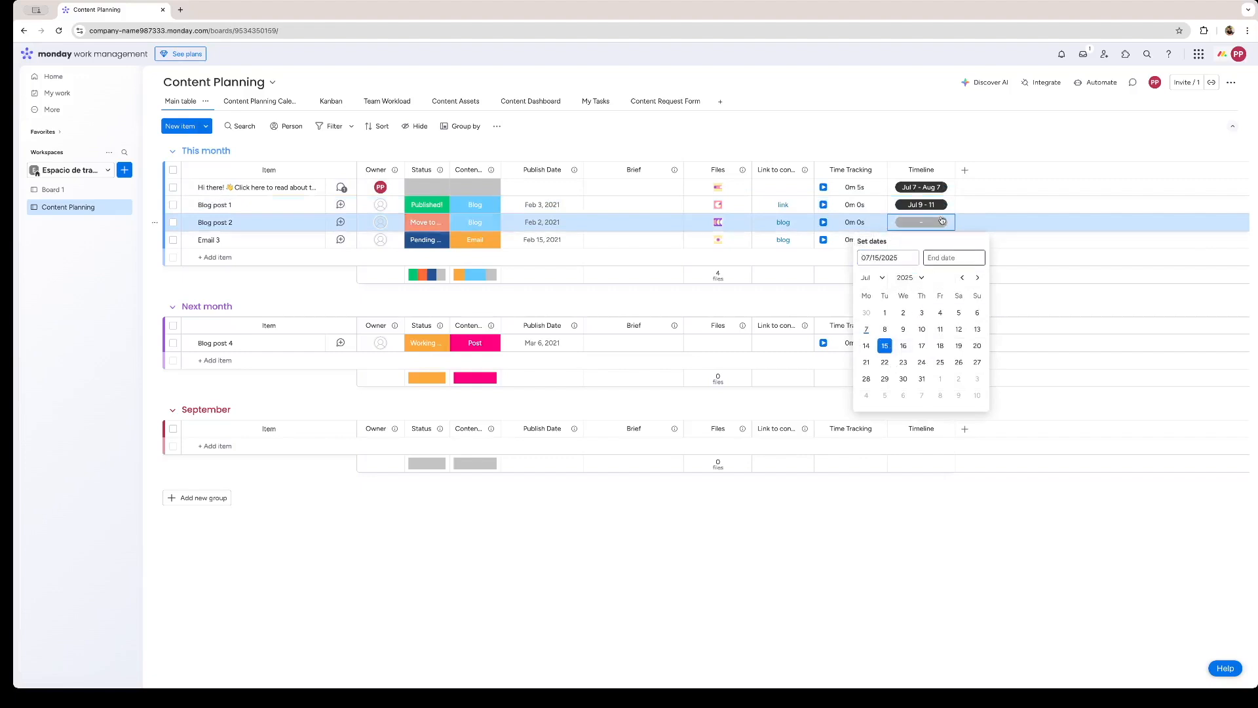
click(940, 362)
click(921, 240)
click(884, 379)
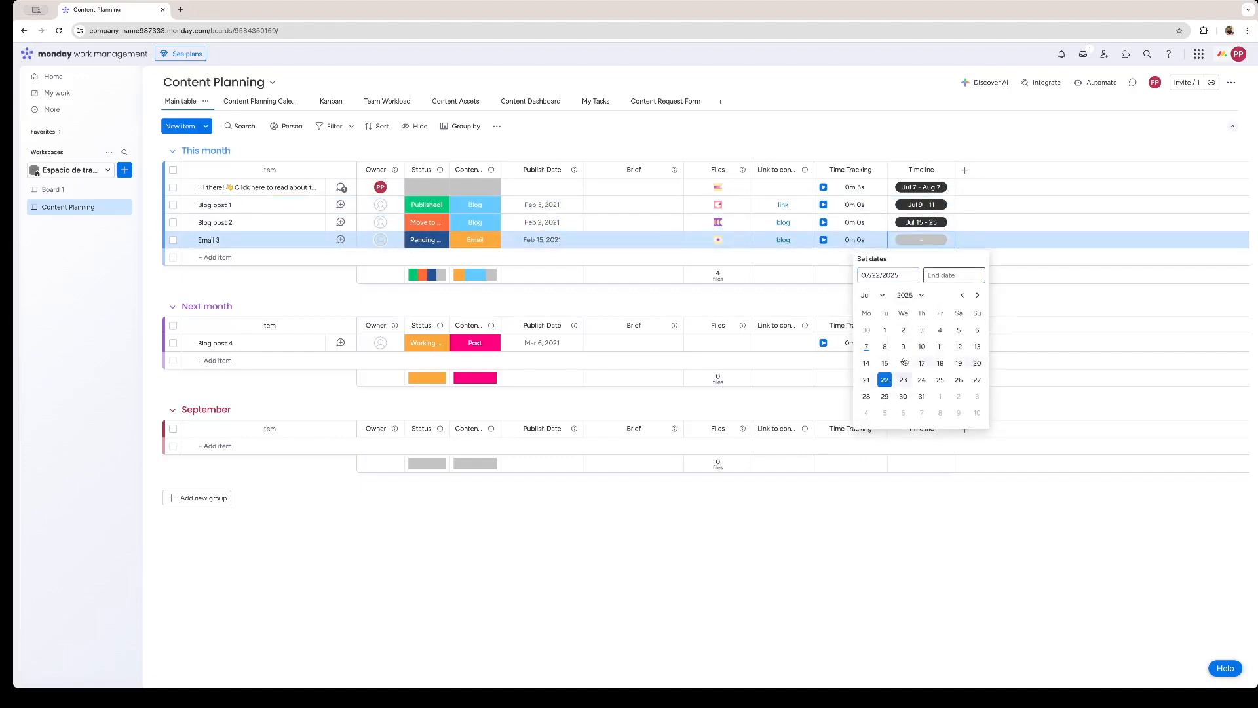
click(939, 379)
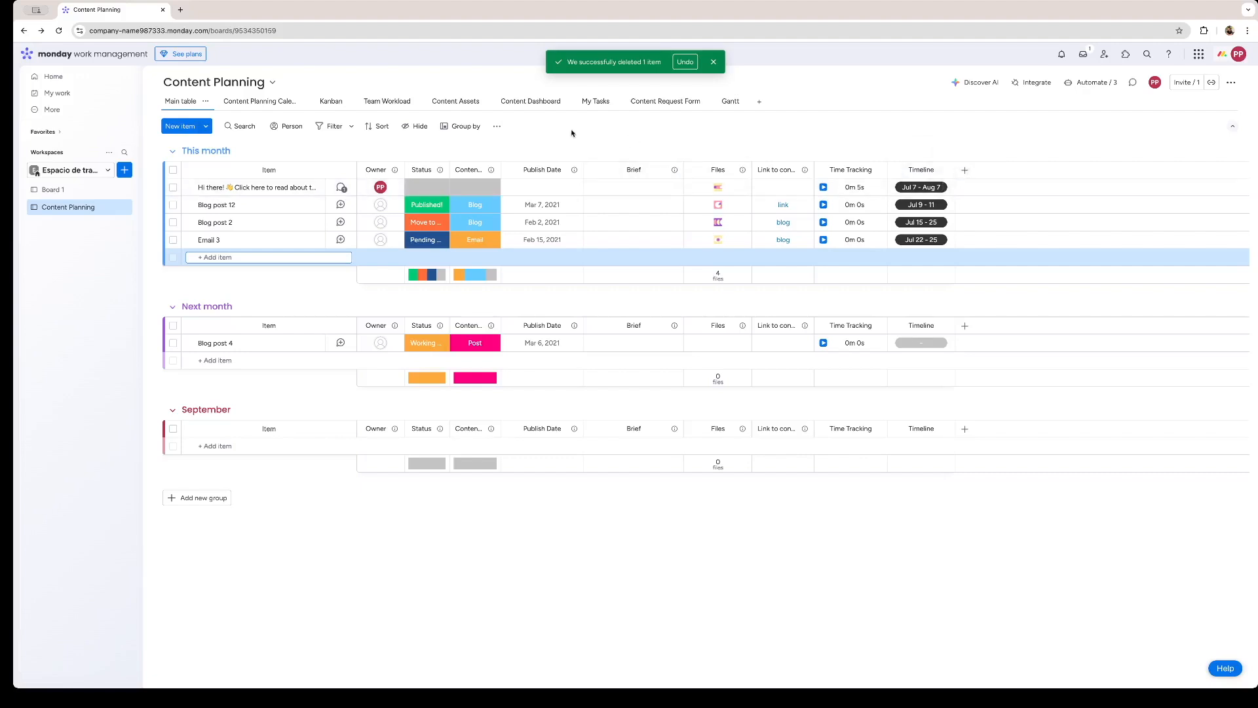
Add a dependency column to the board and save its setup with the Flexible dependency mode.
click(963, 171)
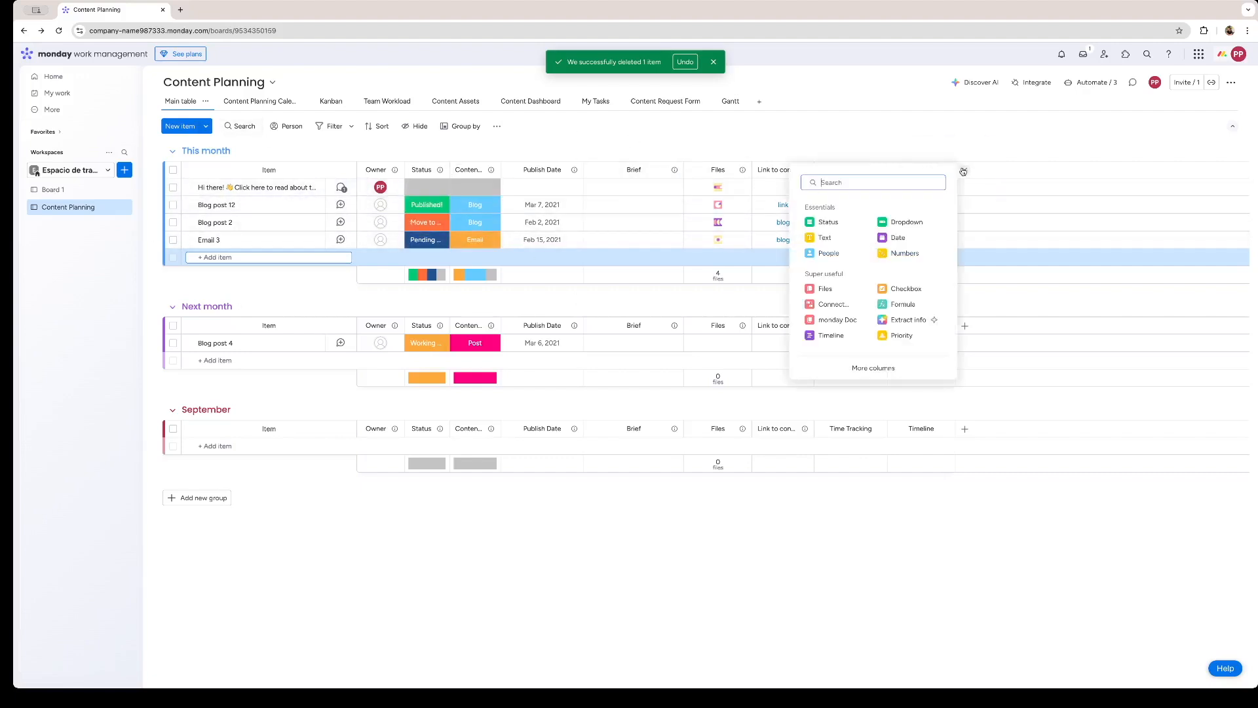
click(882, 369)
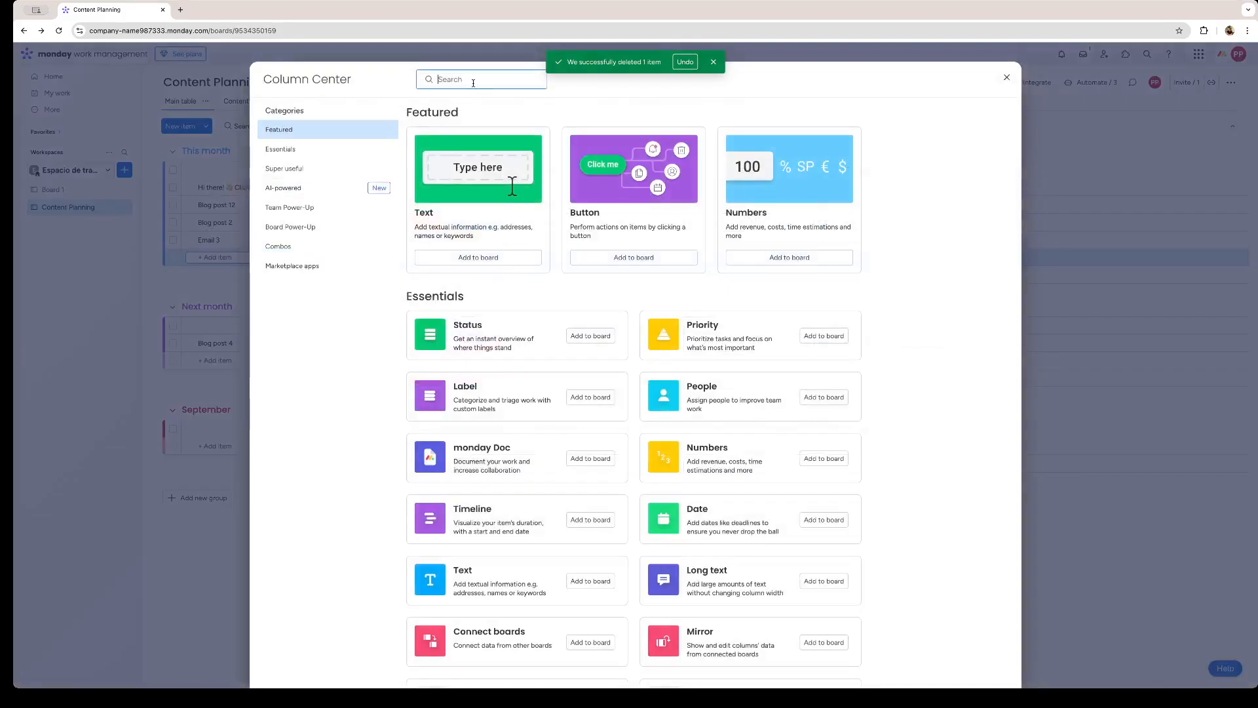
text(depende)
click(590, 152)
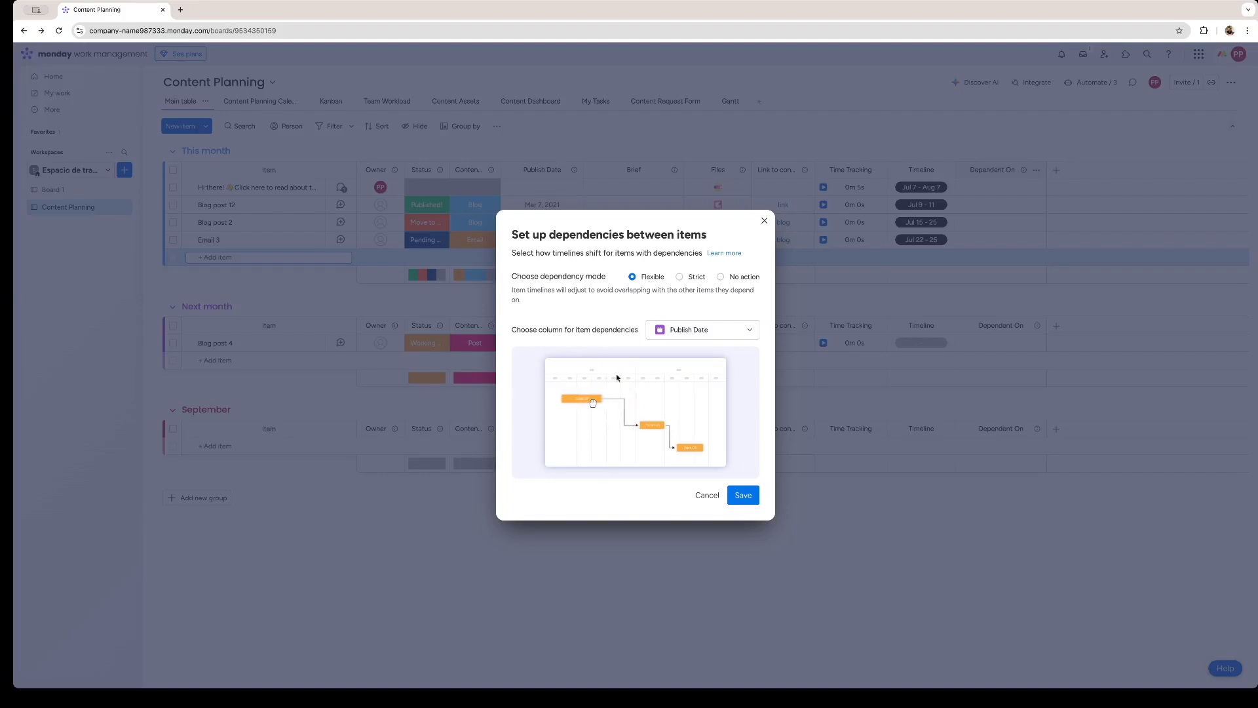
click(679, 277)
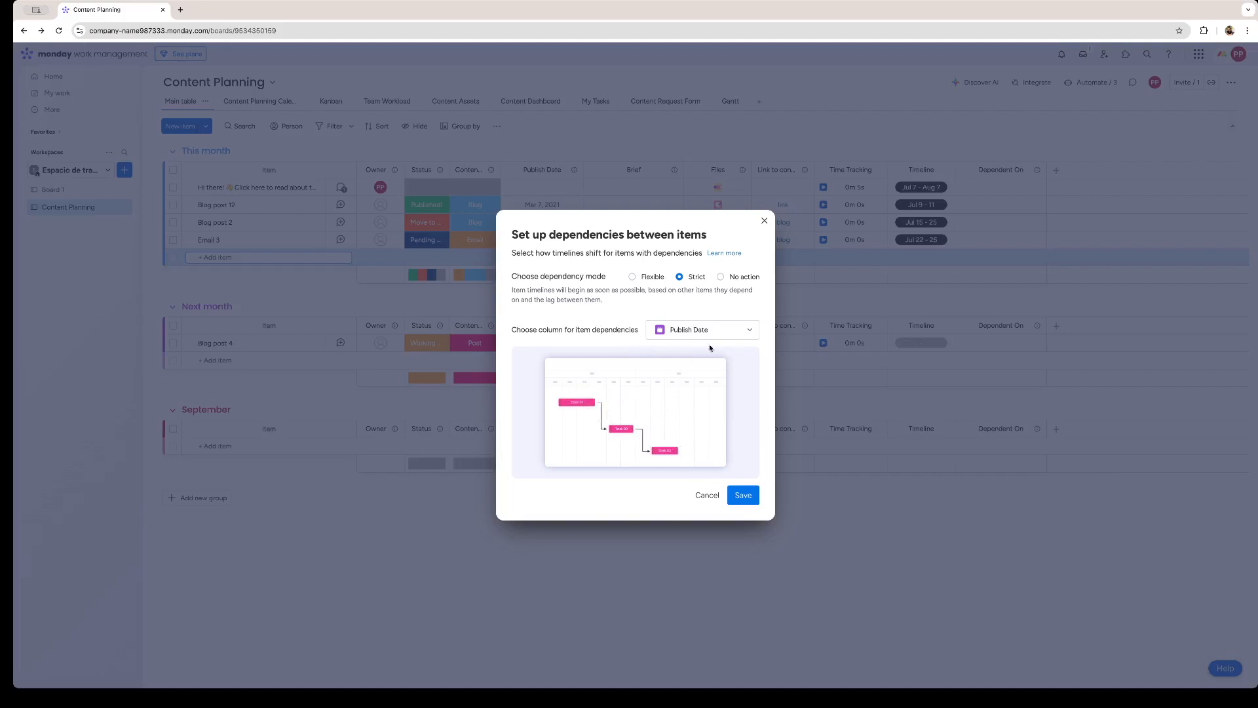
click(632, 276)
click(742, 494)
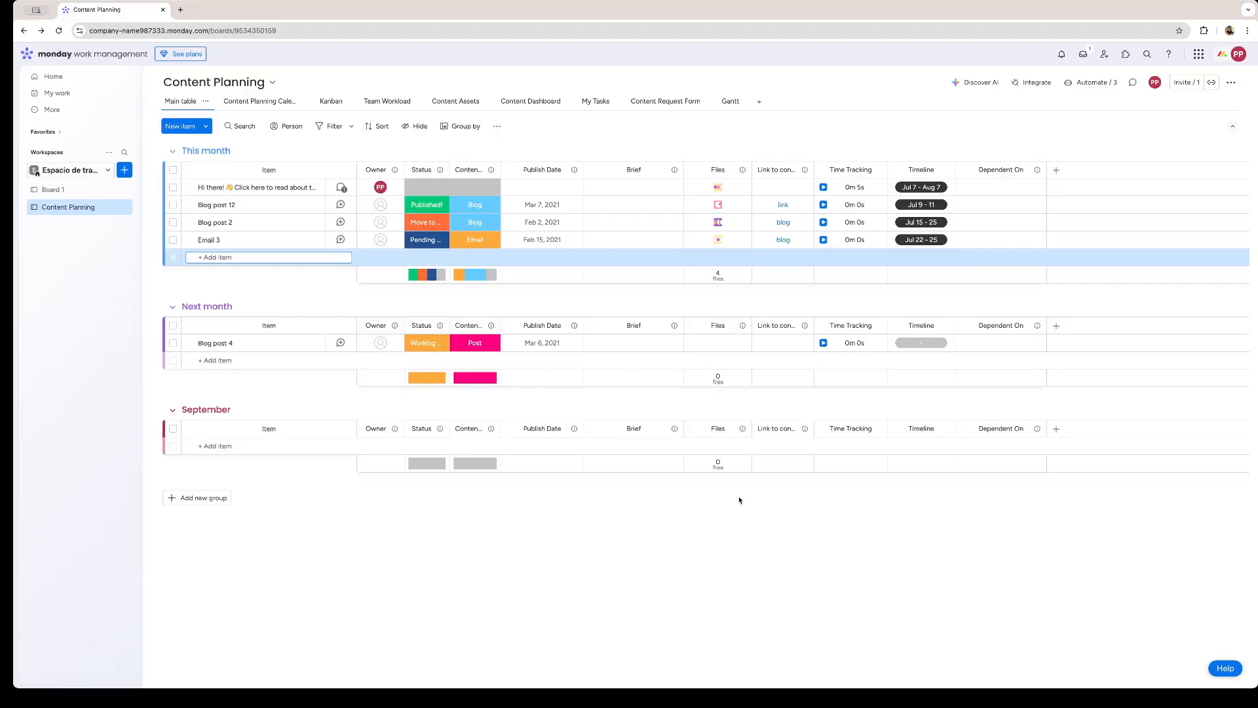
Make the first item dependent on Blog post 12, and Blog post 12 dependent on Blog post 2, Email 3 and Blog post 4.
click(1001, 188)
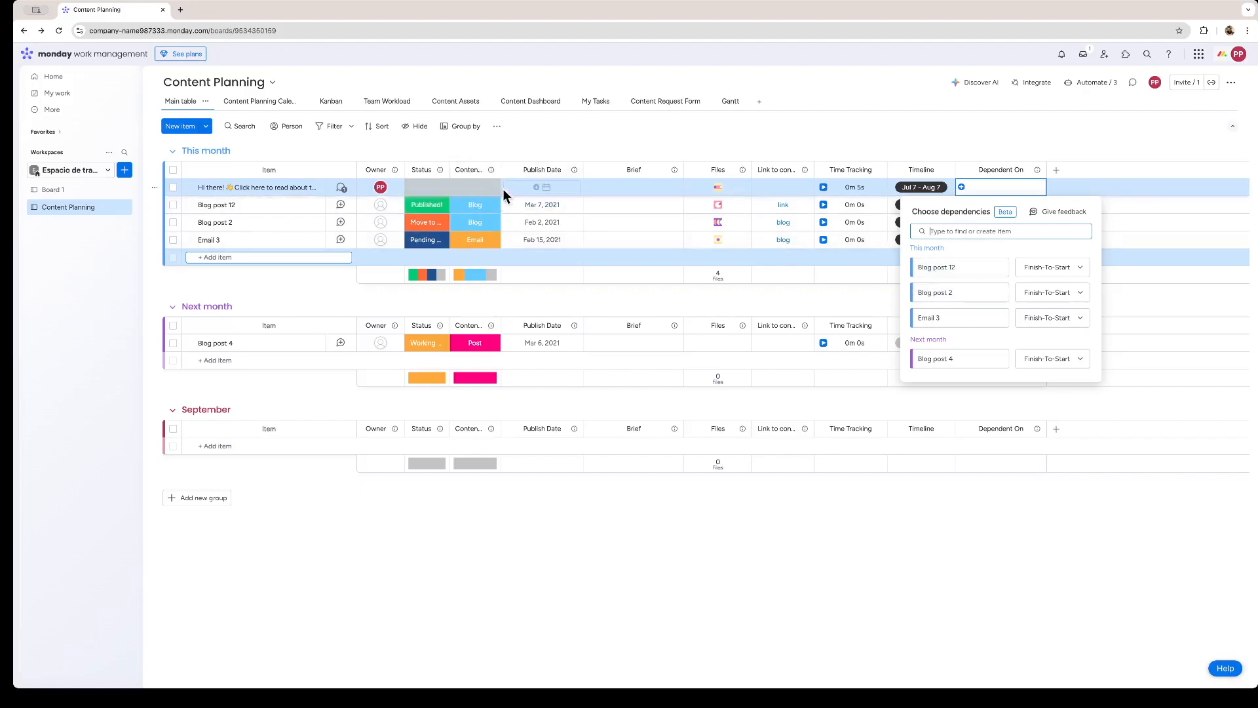
click(944, 269)
click(1013, 207)
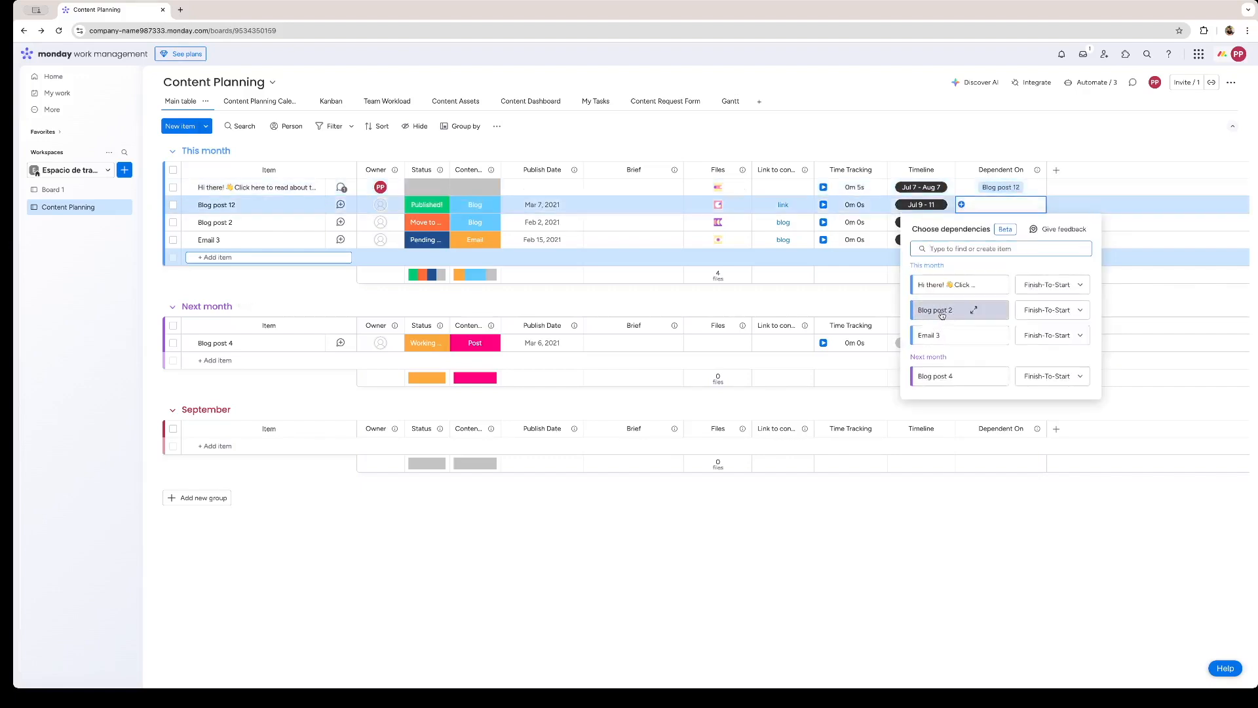
click(941, 315)
click(943, 339)
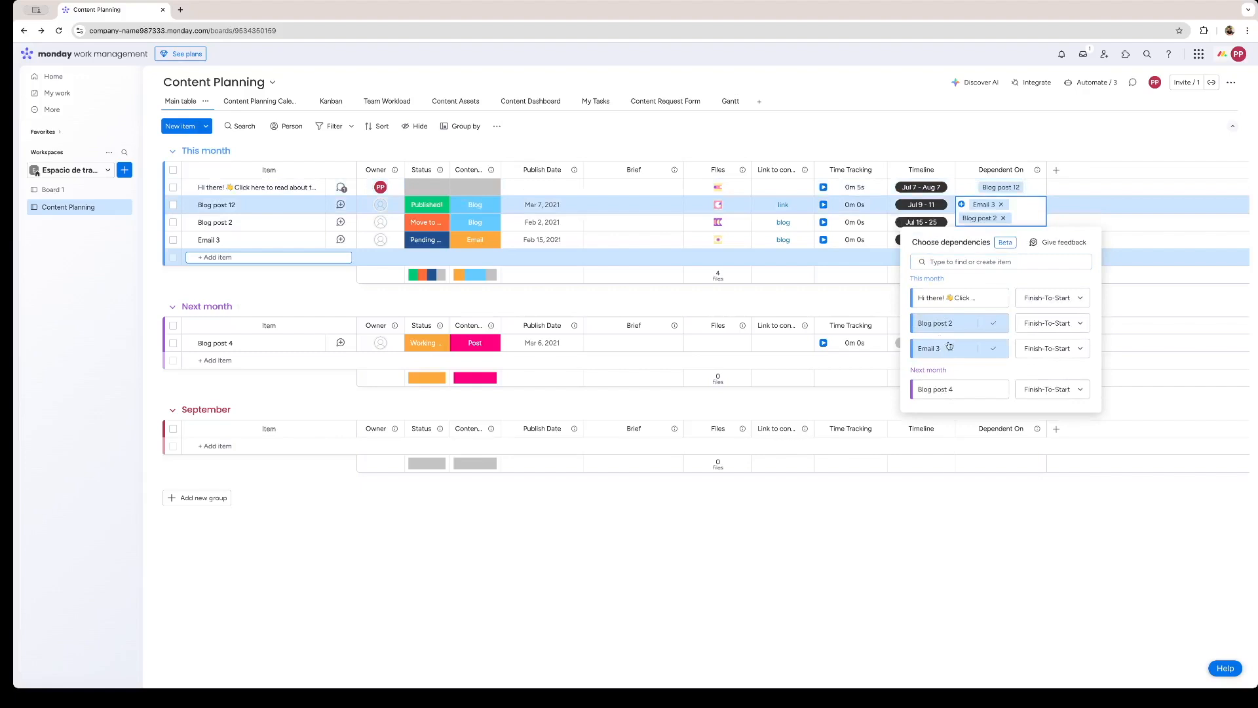
click(949, 392)
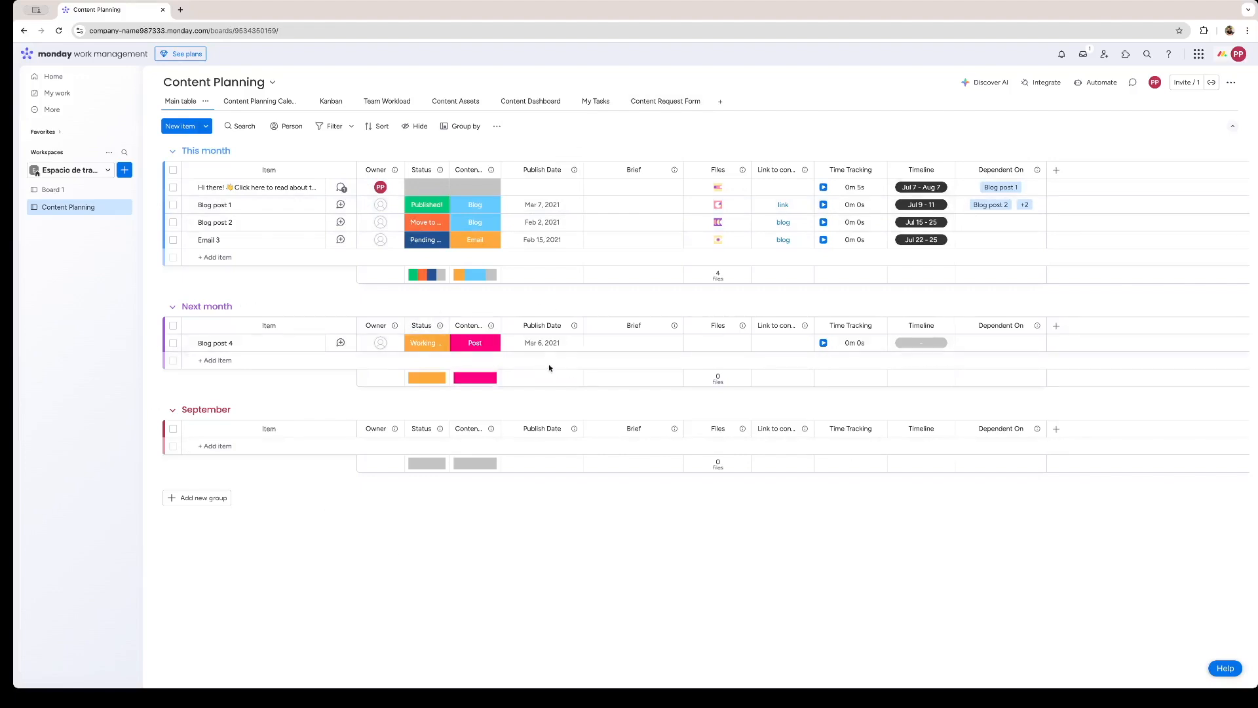
Add a Gantt view to the Content Planning board.
click(721, 103)
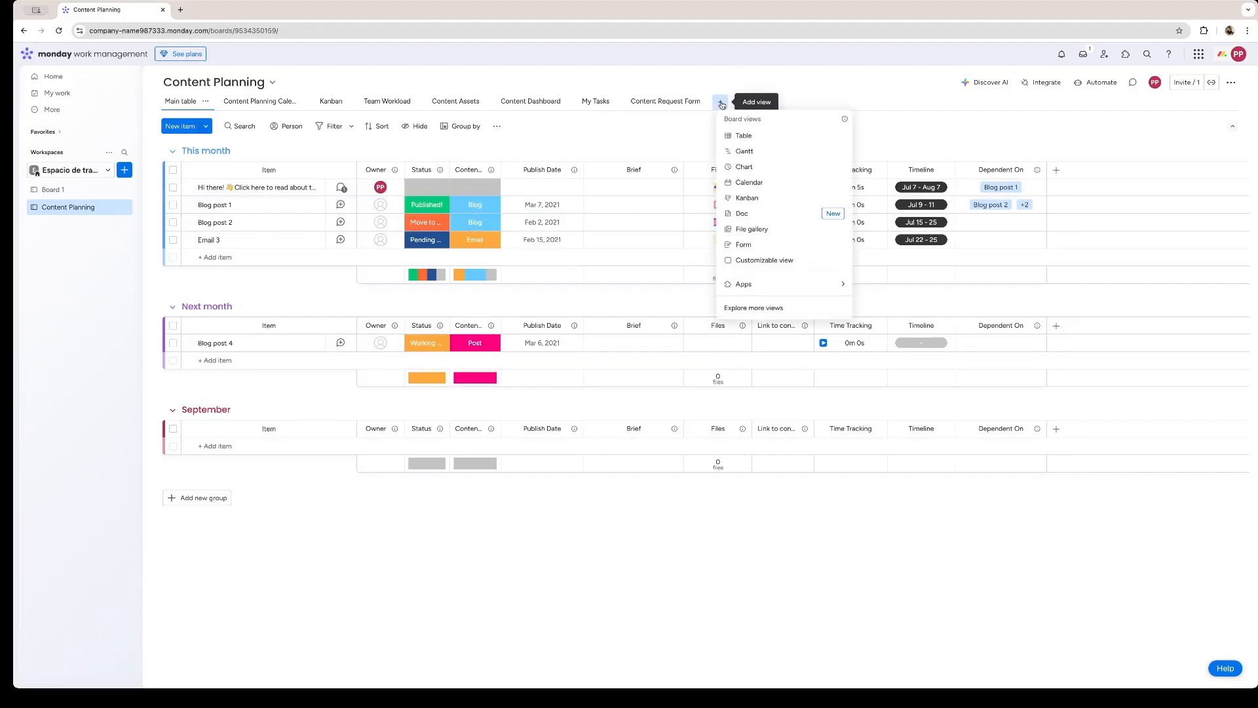
click(761, 154)
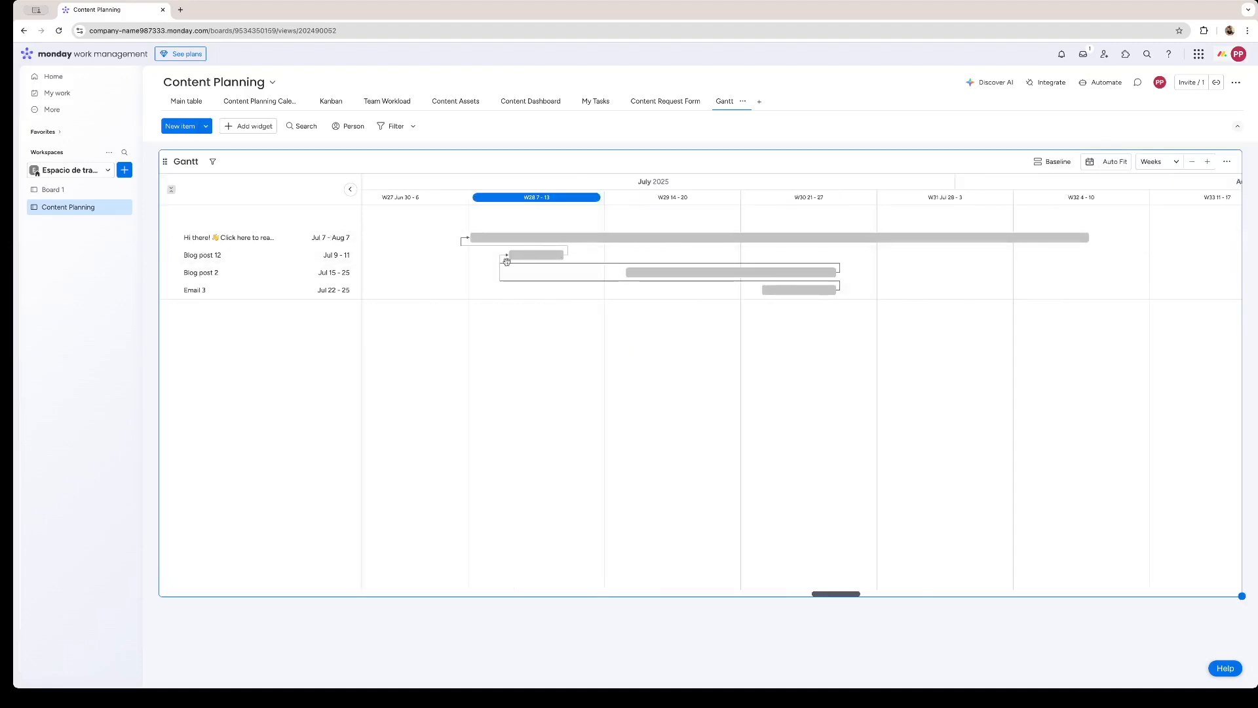
Review Blog post 12's details from the Gantt chart and its full list of dependencies in the main table.
click(550, 255)
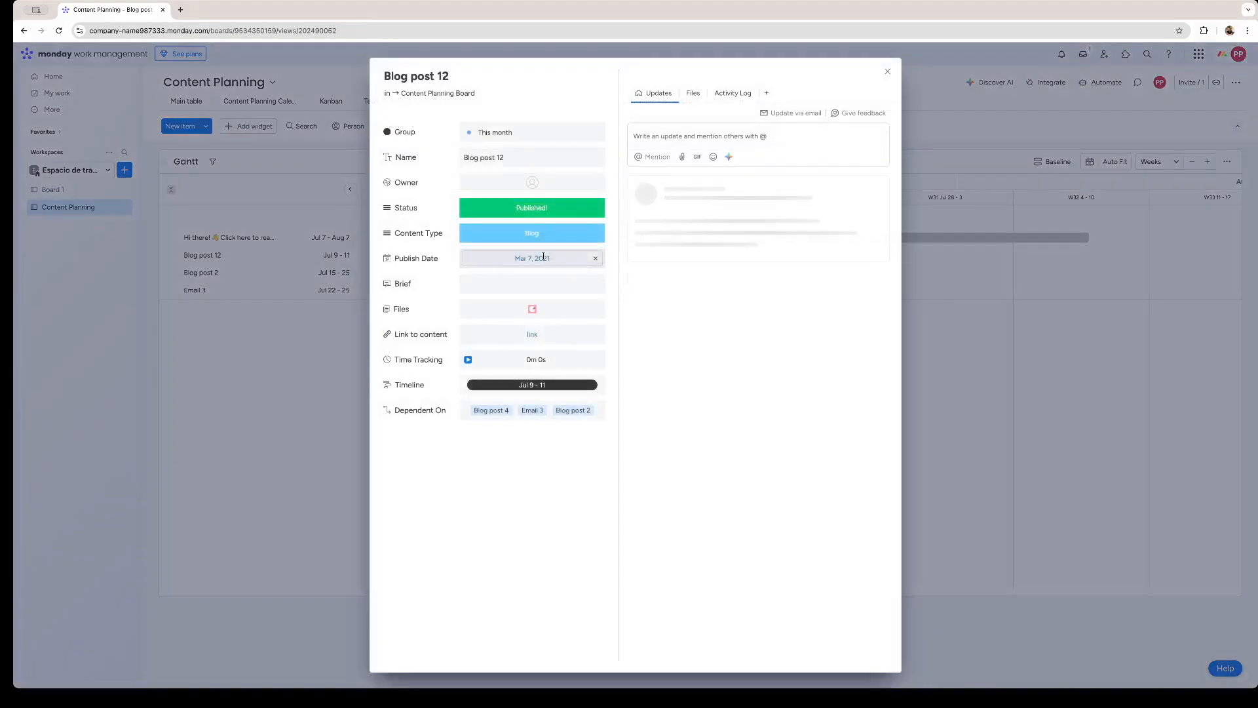
click(888, 71)
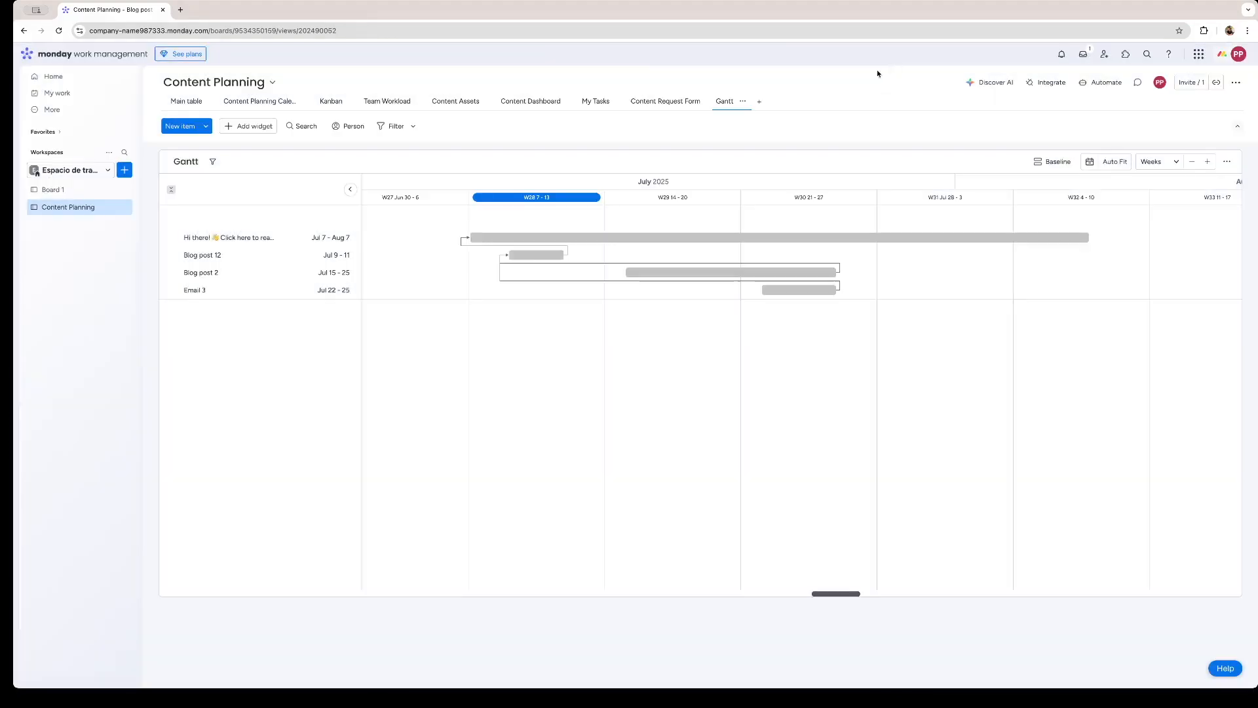
click(186, 102)
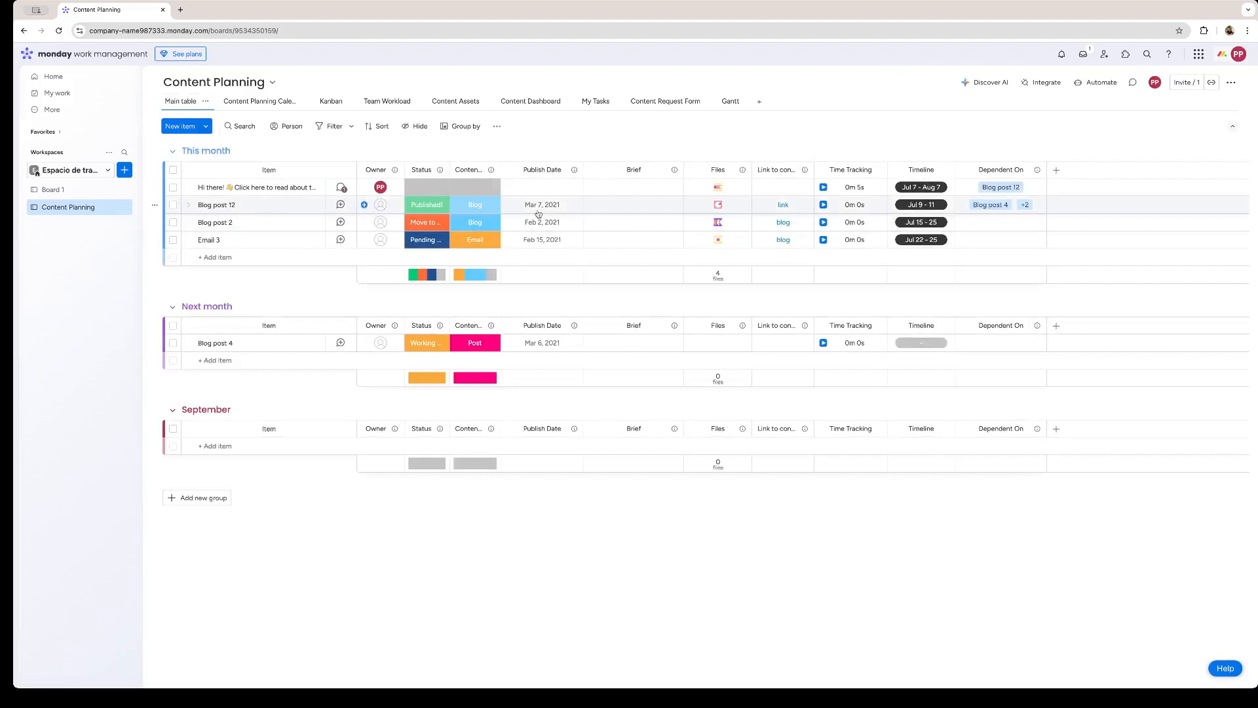
click(1027, 206)
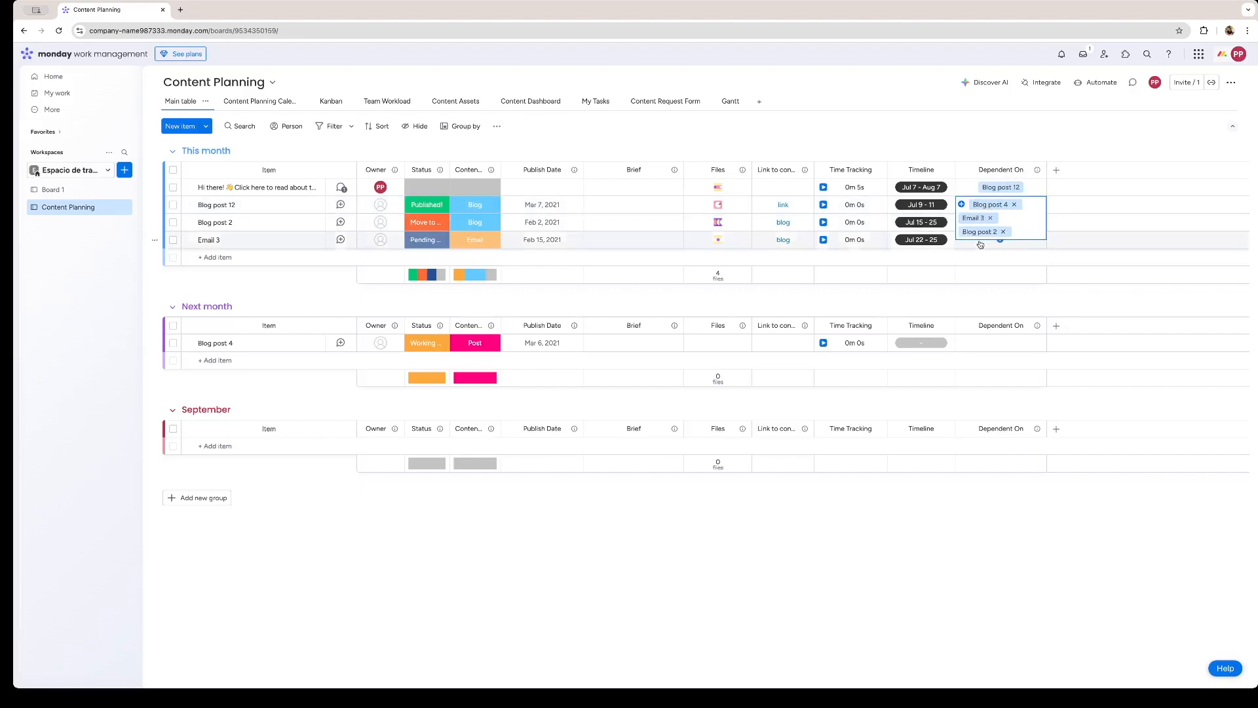
Show the critical path in the Gantt widget's settings and inspect the linked bars through early August.
click(726, 100)
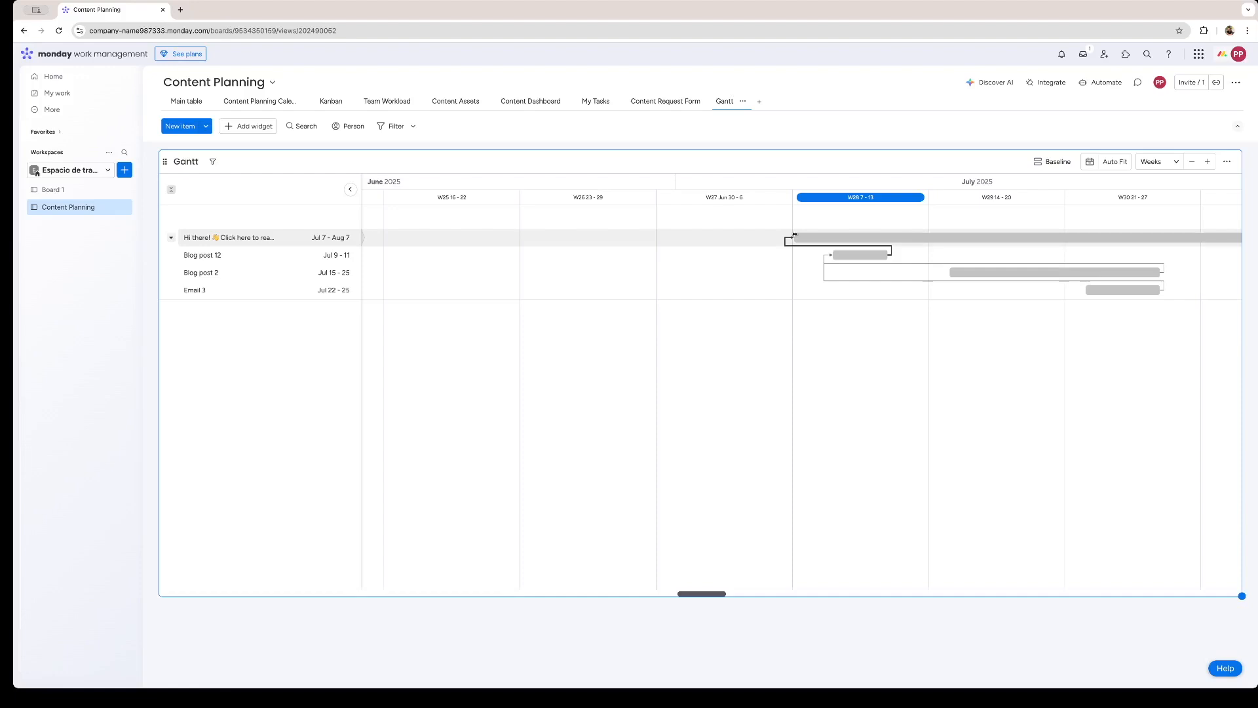
click(1223, 161)
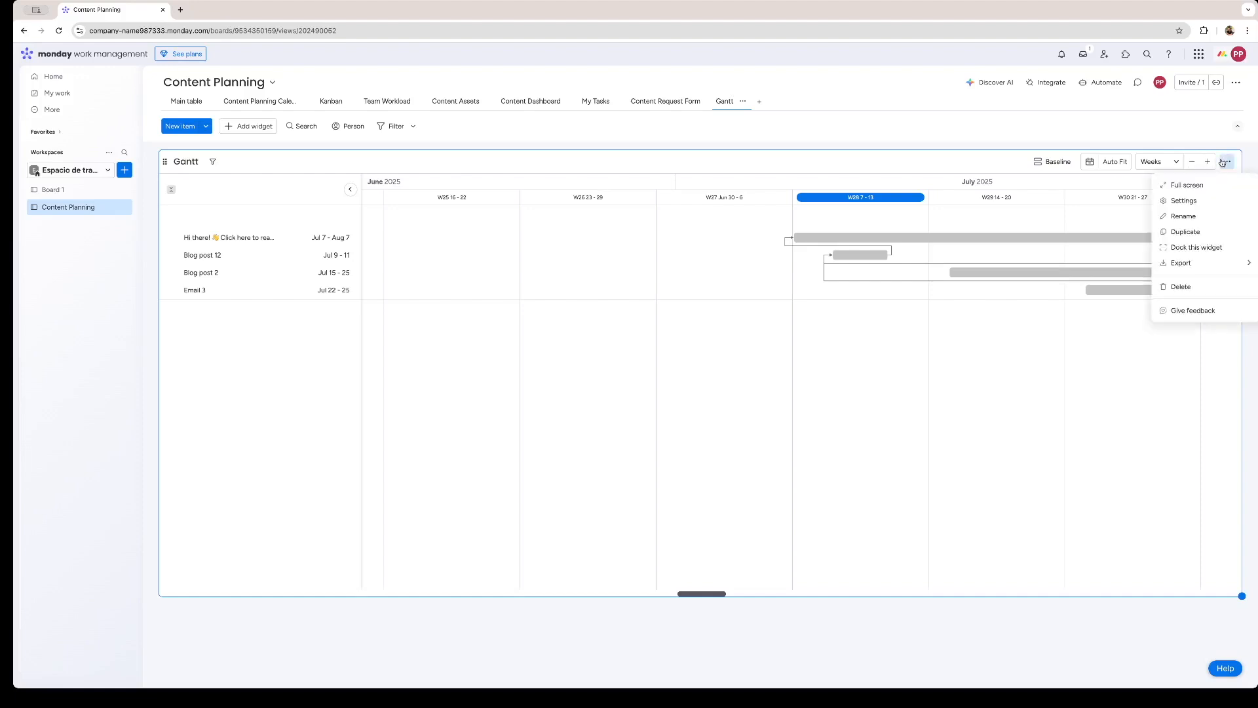
click(1185, 201)
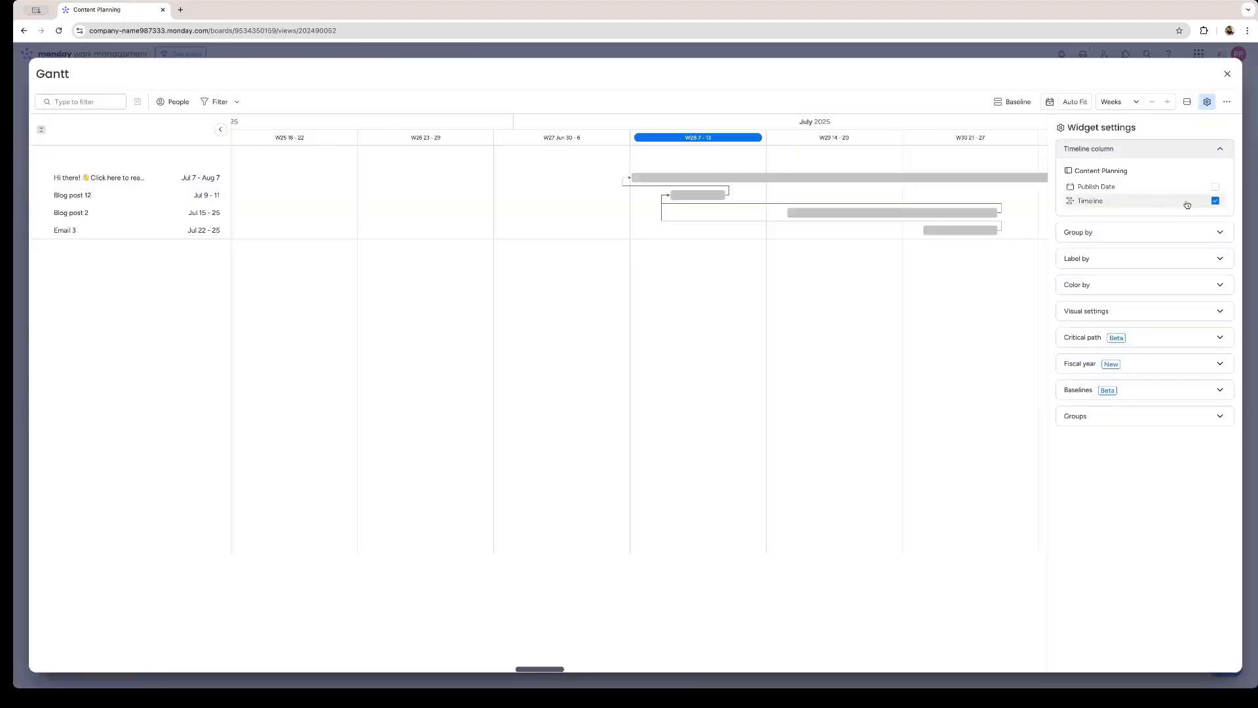
click(1179, 337)
click(1093, 309)
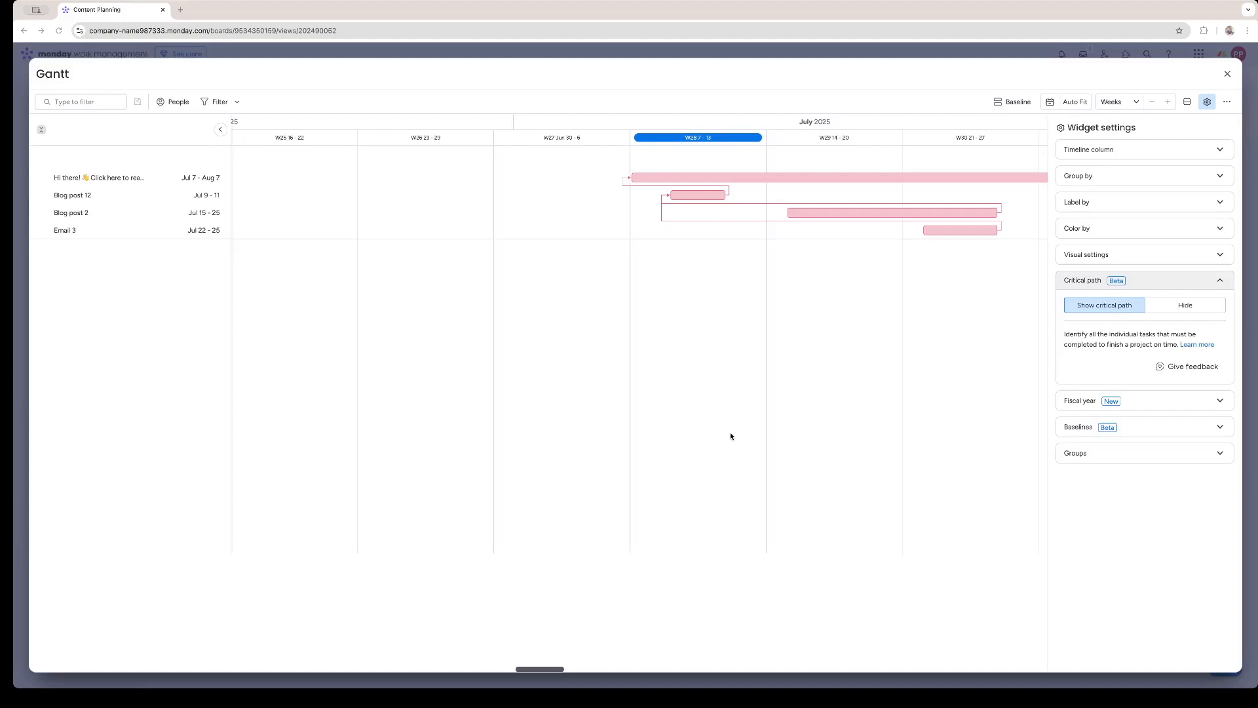
scroll(779, 224, right, 5)
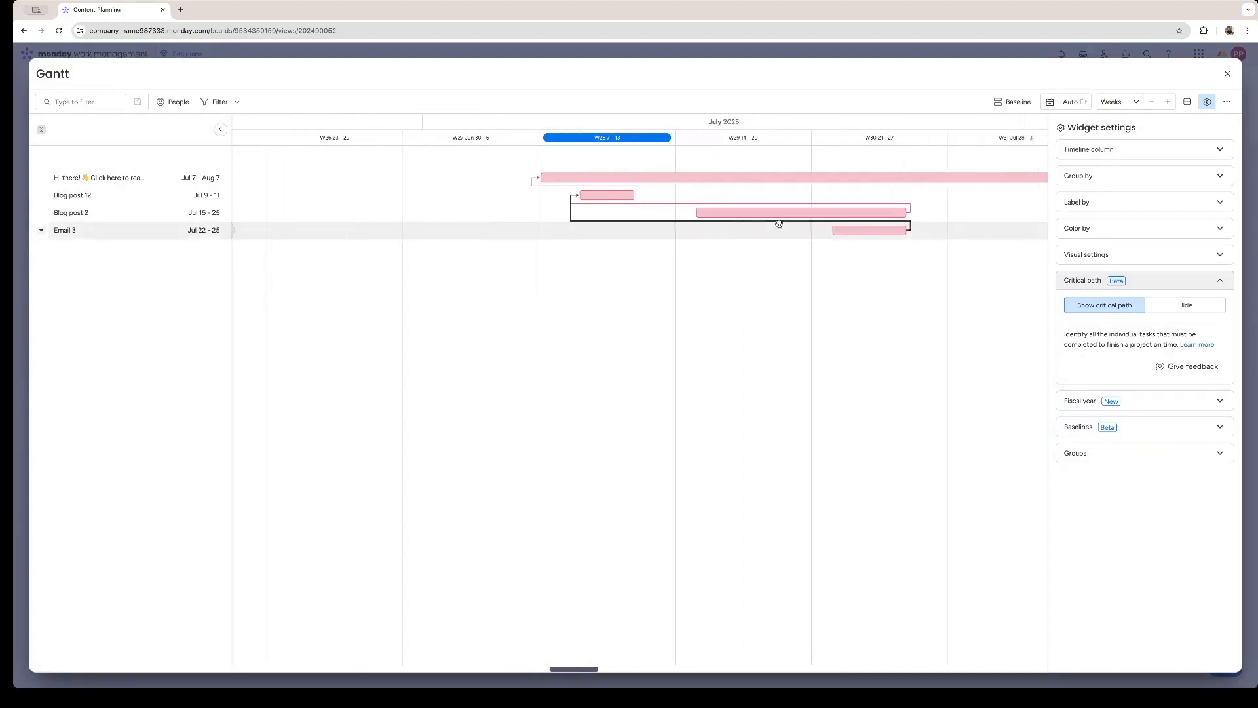
scroll(779, 224, right, 1)
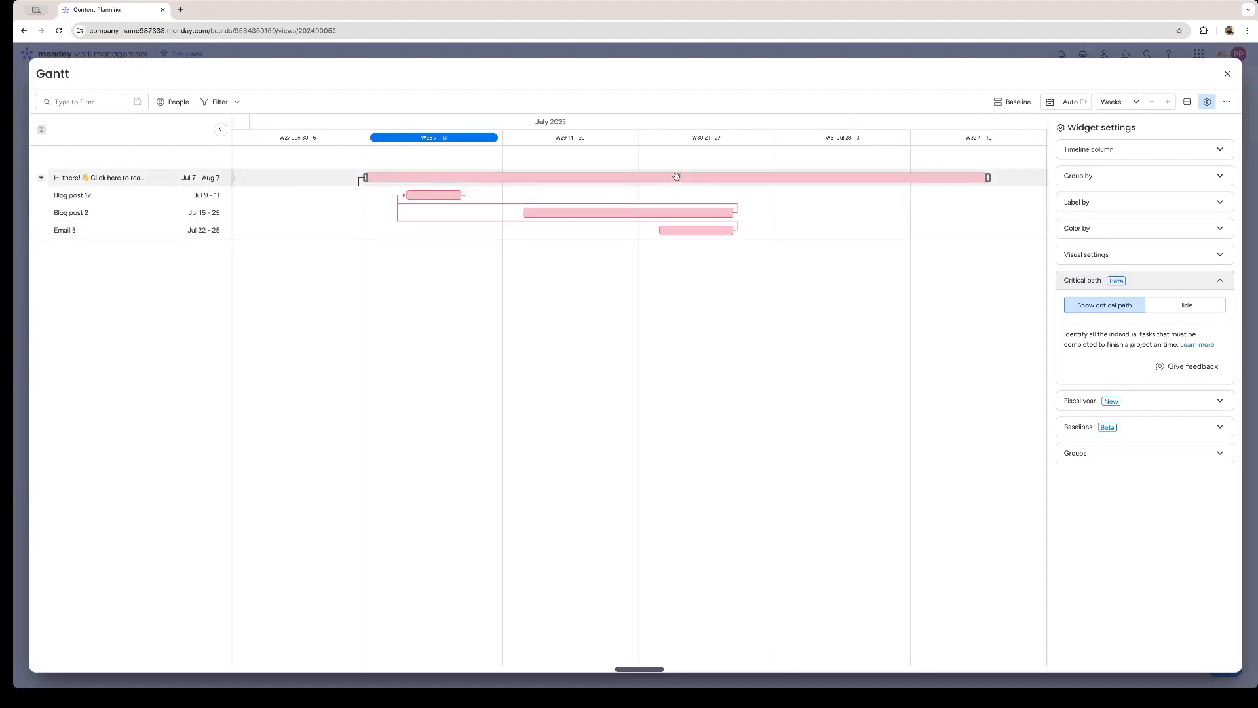
key(Escape)
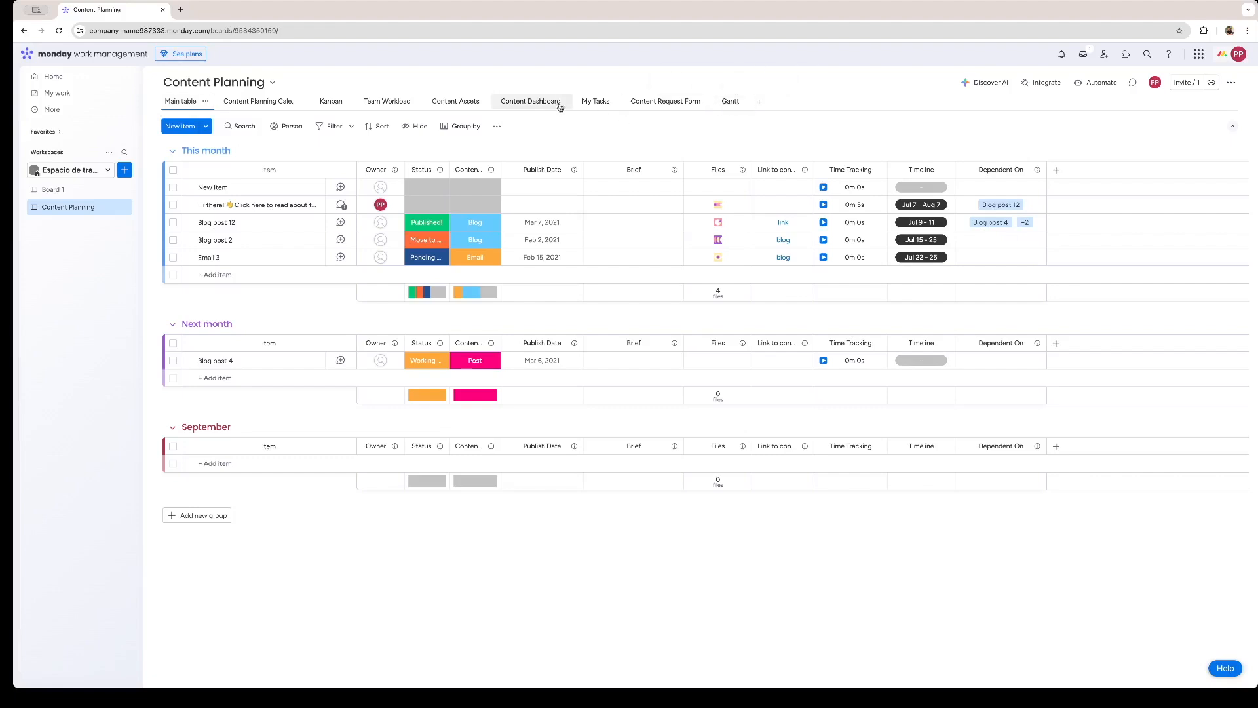
View the board's Content Dashboard and its Kanban view.
click(530, 101)
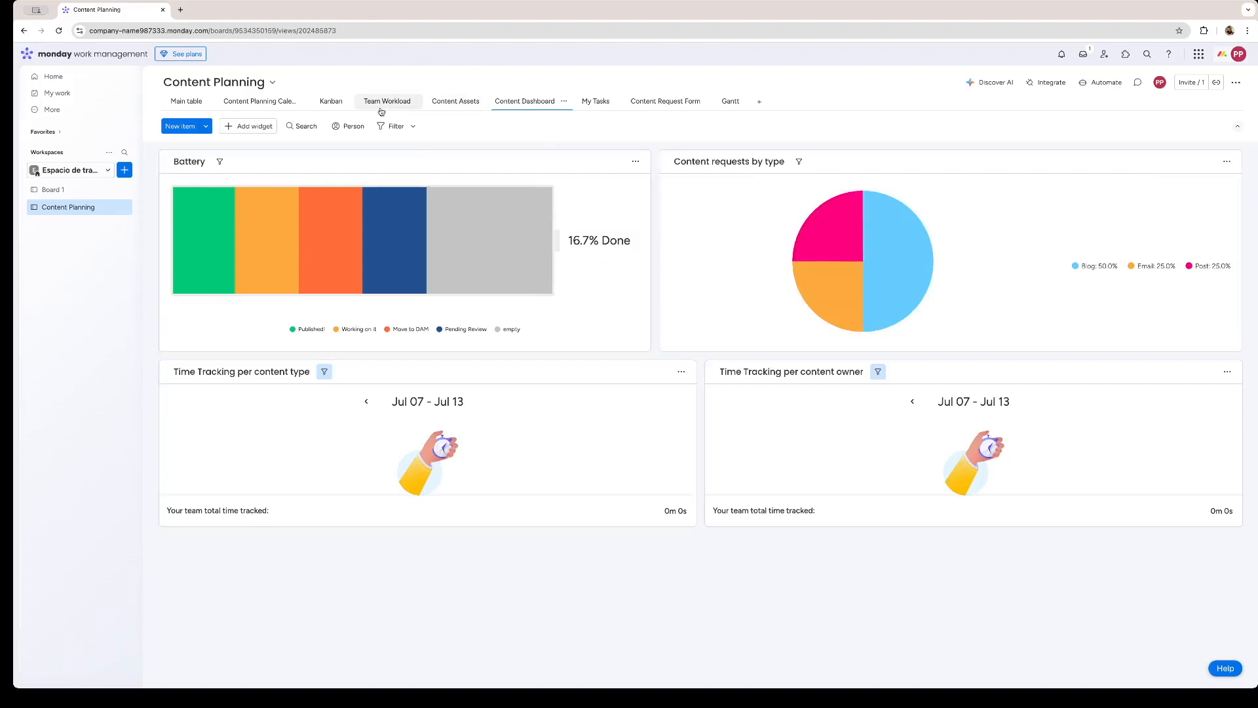
click(325, 103)
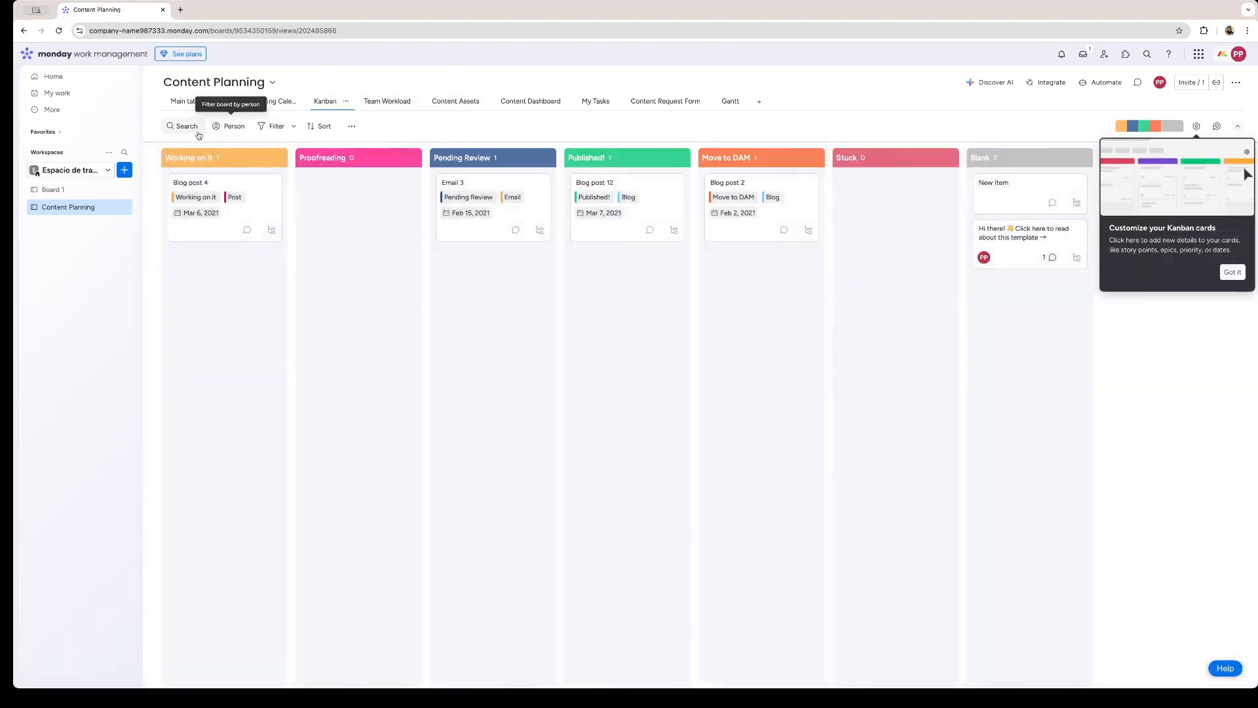